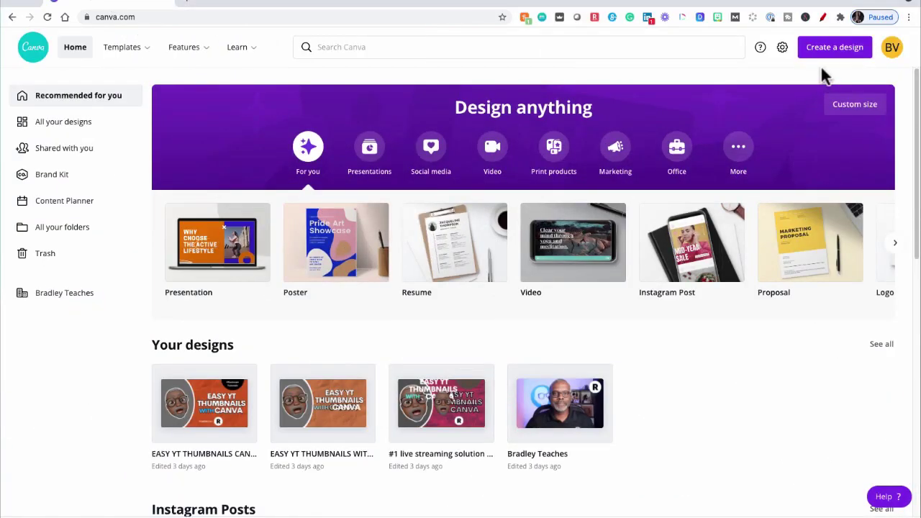
Start a new 16:9 presentation and make its page background black
click(830, 51)
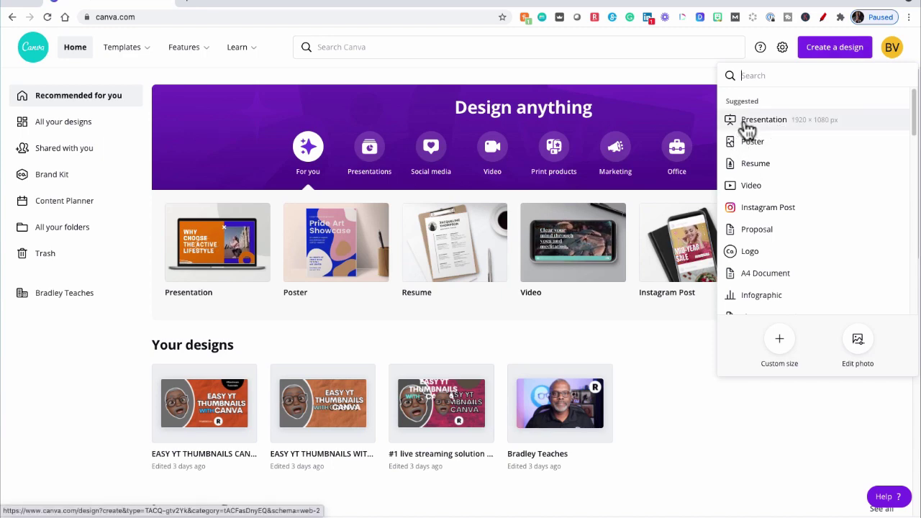
click(748, 127)
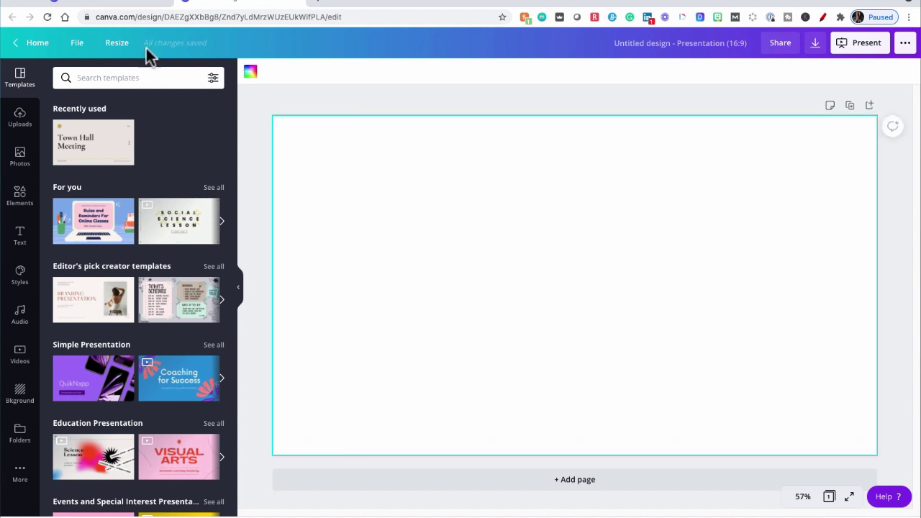
click(251, 72)
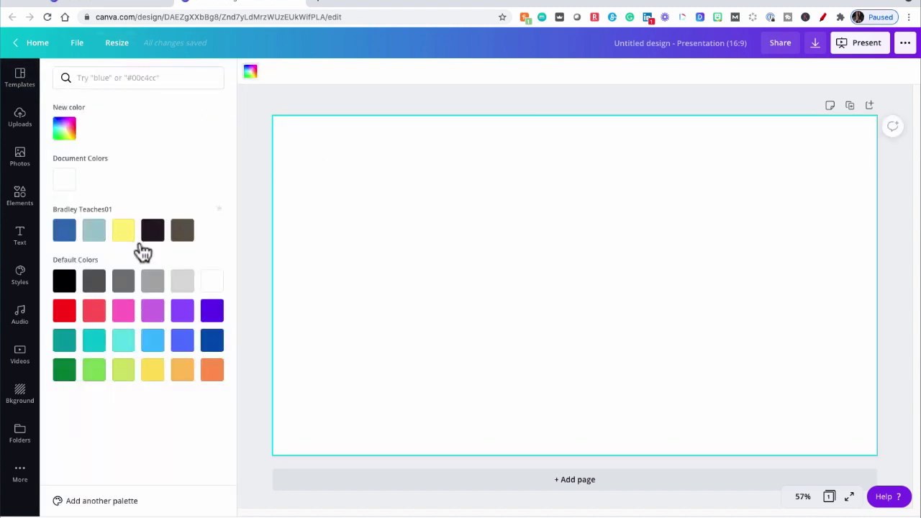
click(65, 281)
key(Escape)
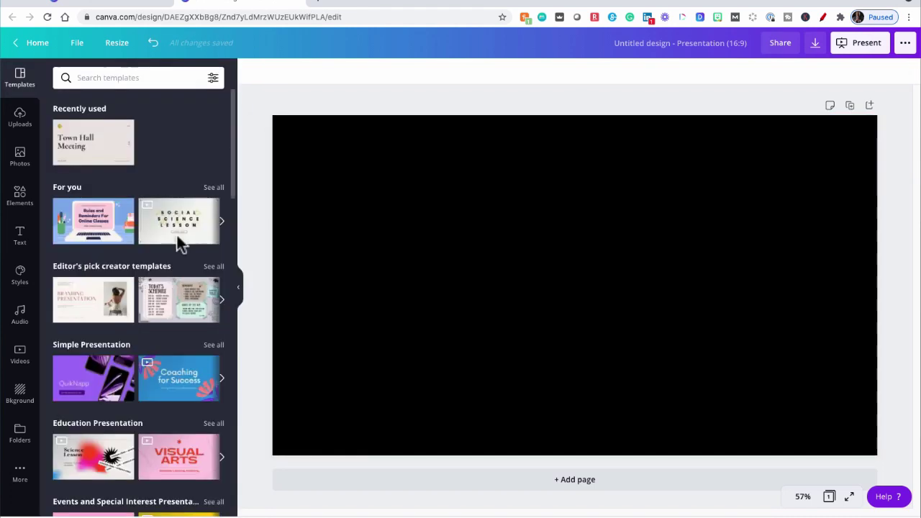
Add the 00:01:00 countdown timer video and trim it to its final 19.7 seconds
click(21, 354)
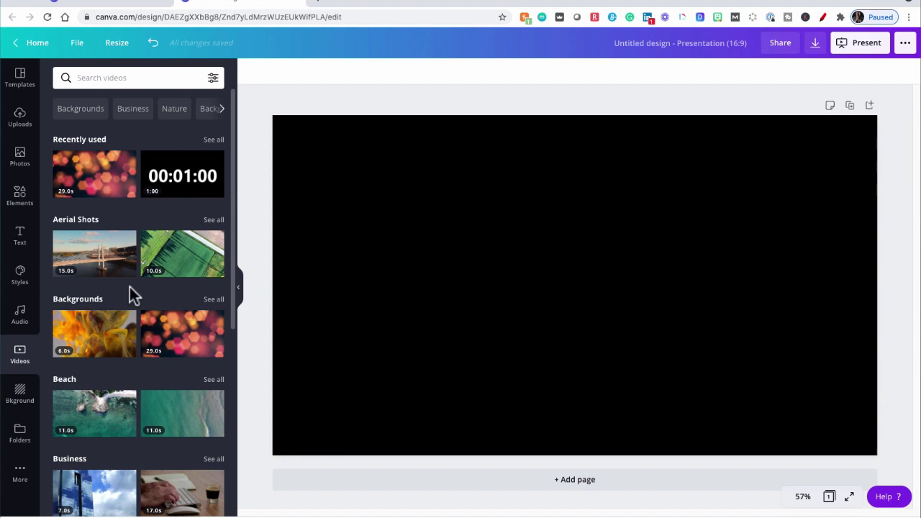
click(190, 194)
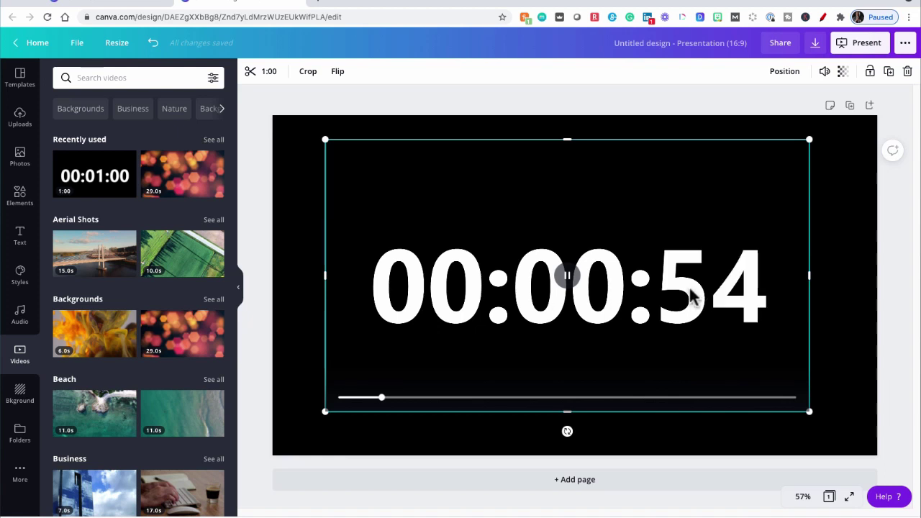
click(250, 72)
drag(300, 71, 679, 65)
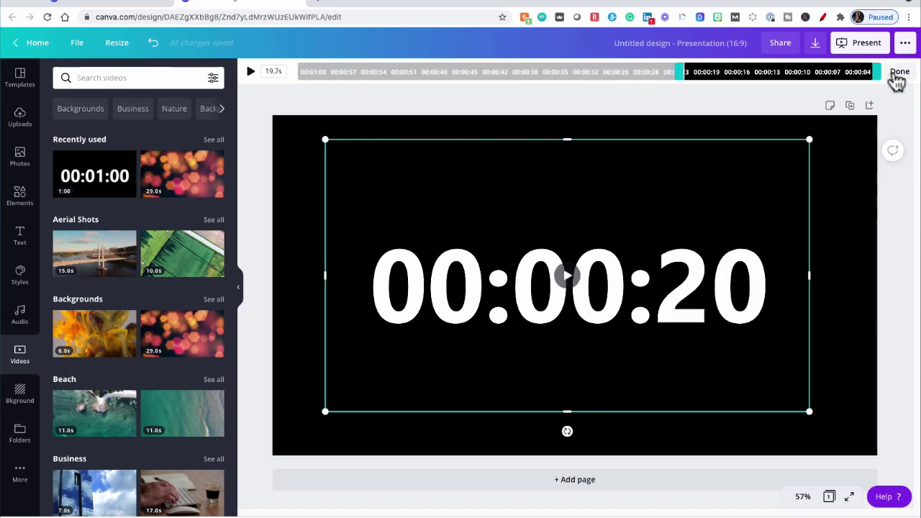
Enlarge the timer video and push it left so its leading zeros run off the page
click(897, 74)
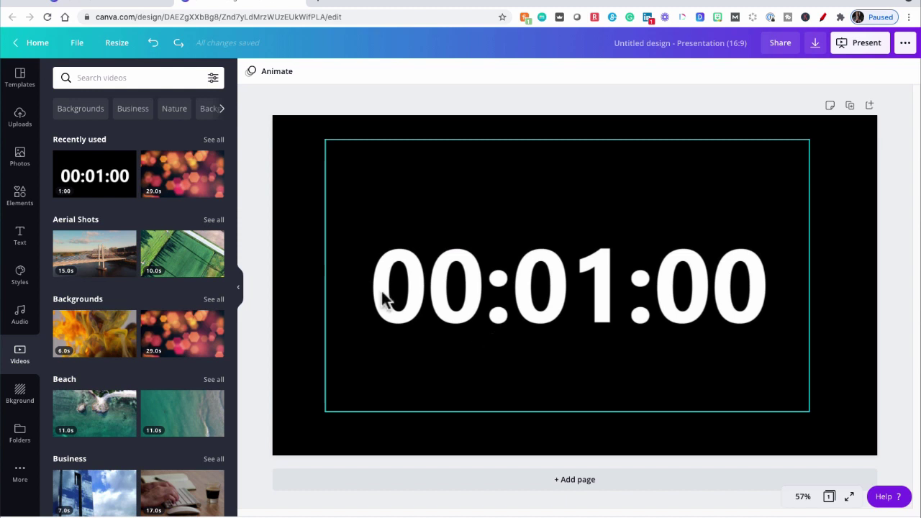
drag(600, 318, 547, 303)
drag(756, 395, 853, 483)
drag(765, 333, 689, 333)
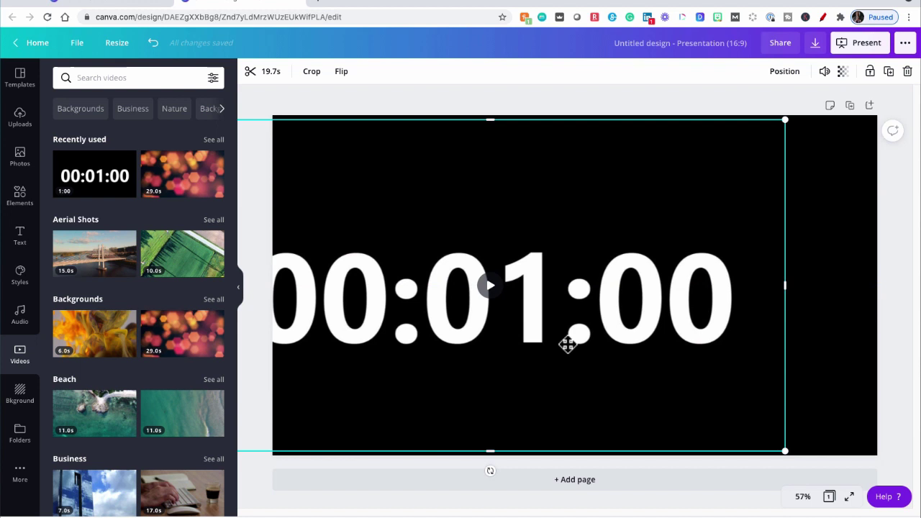
Cover the timer's leading zeros with a black square so only 01:00 shows
click(22, 202)
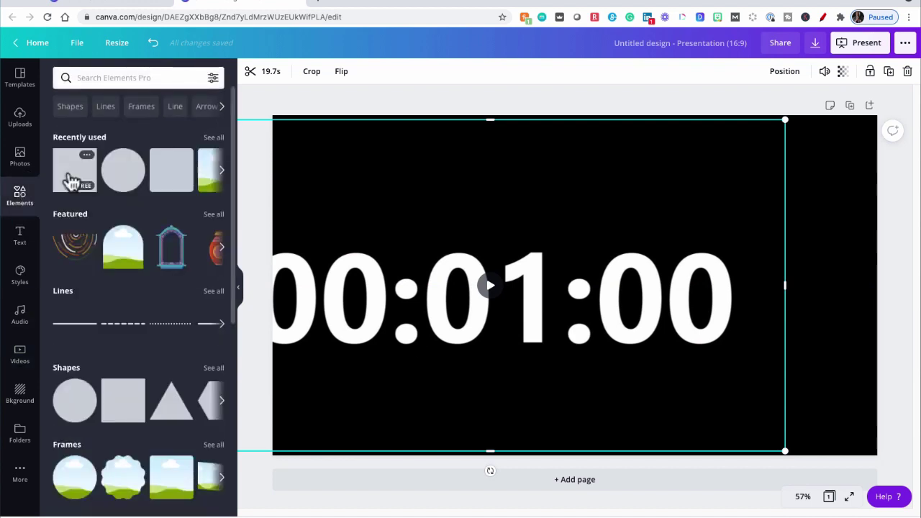
click(72, 178)
drag(554, 277, 305, 273)
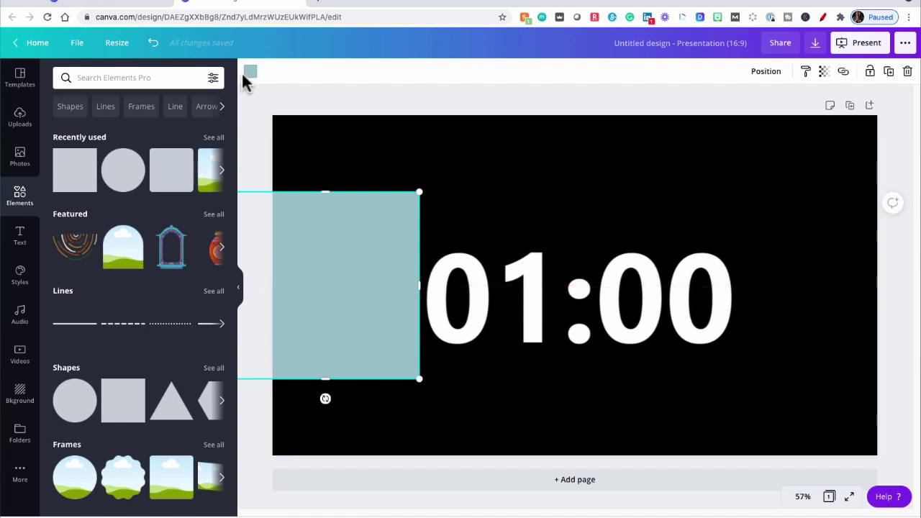
click(250, 72)
click(68, 186)
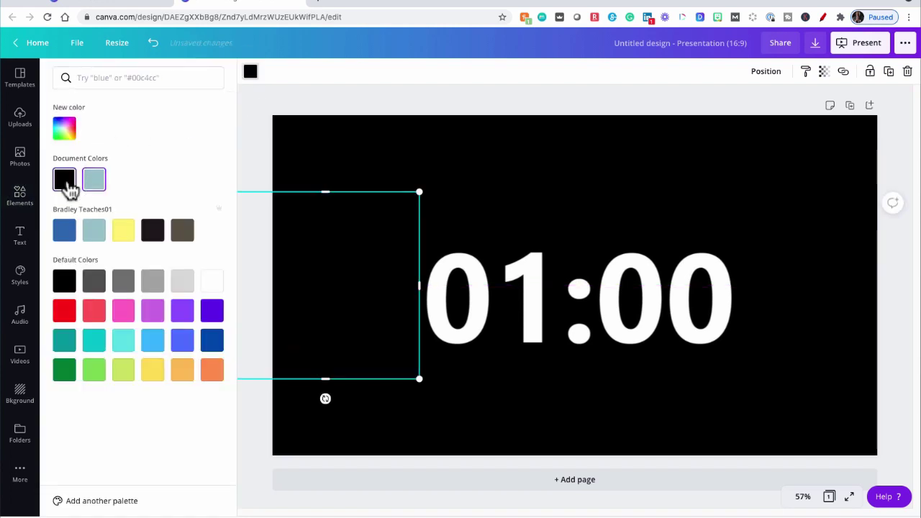
click(329, 125)
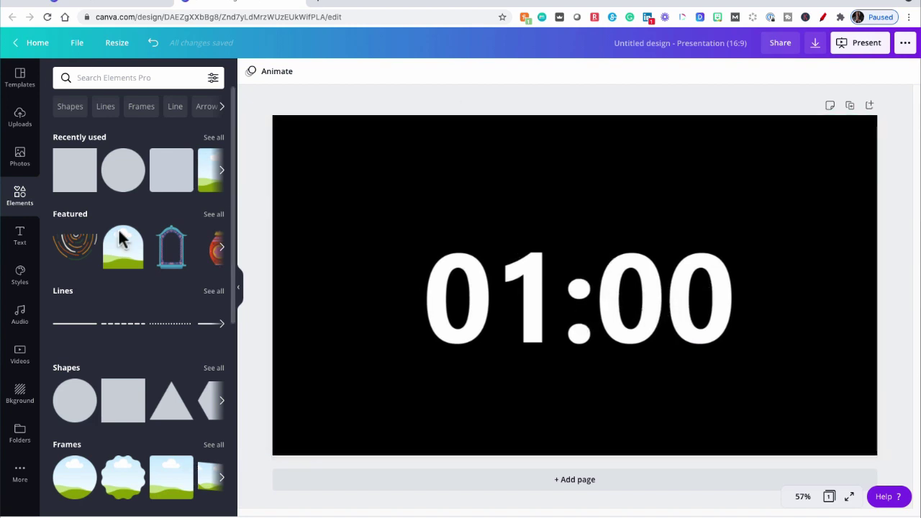
Add a heading reading 'BROADCAST BEGINS IN:' and move it above the timer
click(23, 244)
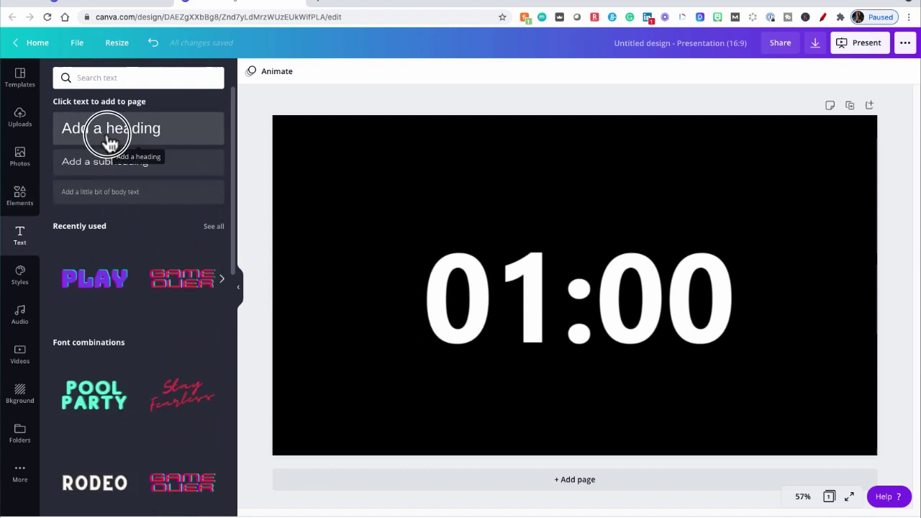
click(107, 136)
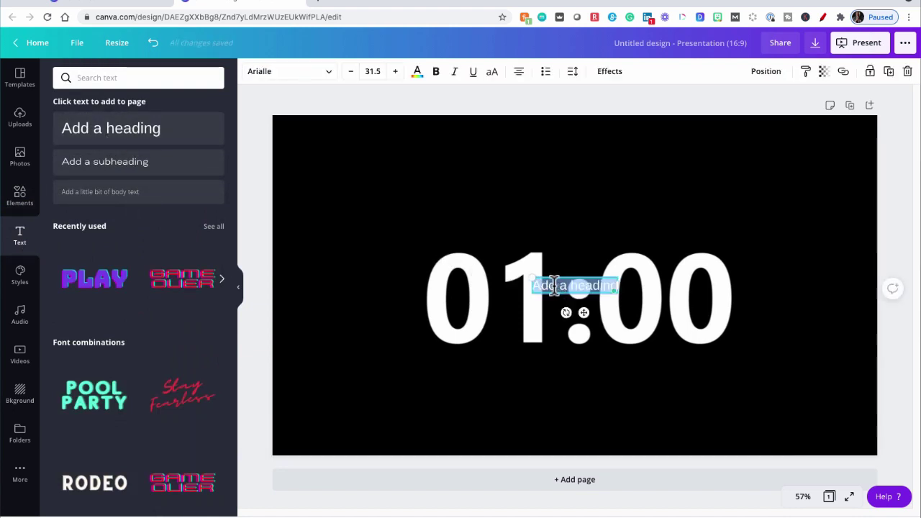
text(BROADCAST BEGINS I)
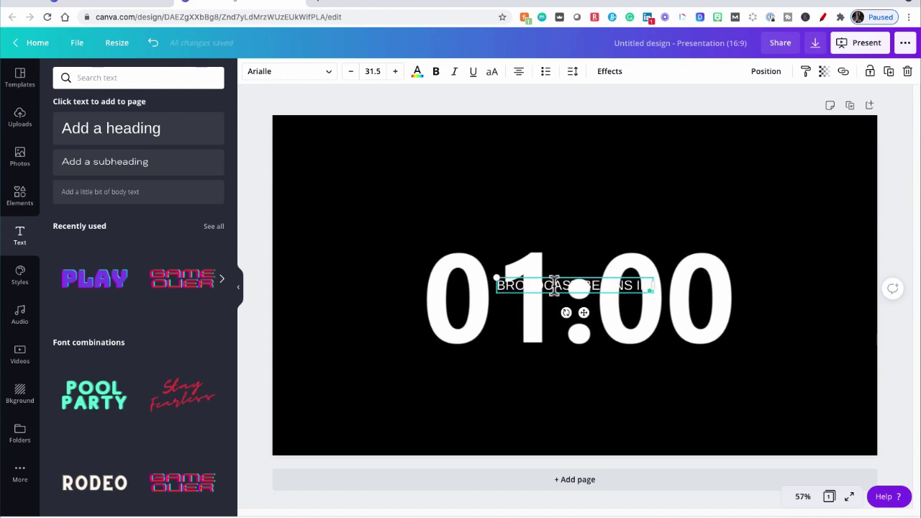
text(N:)
drag(561, 289, 559, 200)
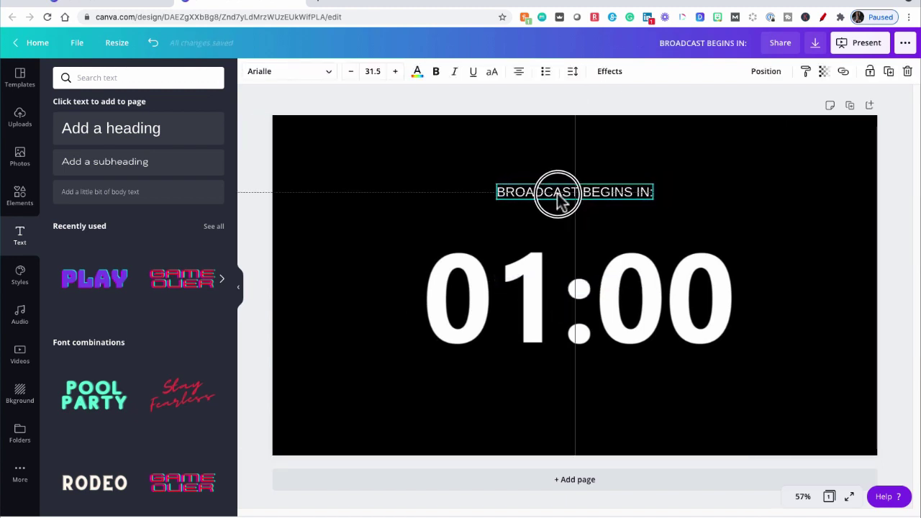
Make the heading bold Anton at size 86.5, nudged slightly upward
click(540, 190)
key(super+a)
click(435, 71)
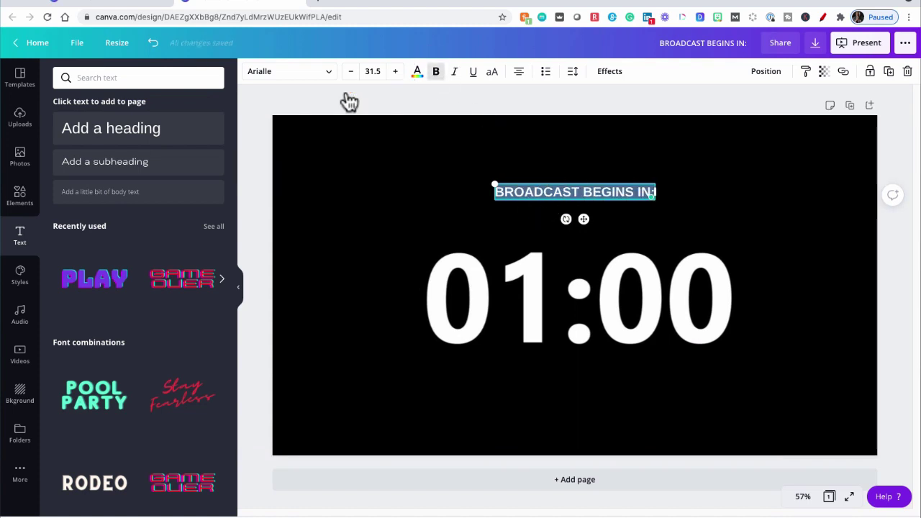
click(325, 74)
click(79, 150)
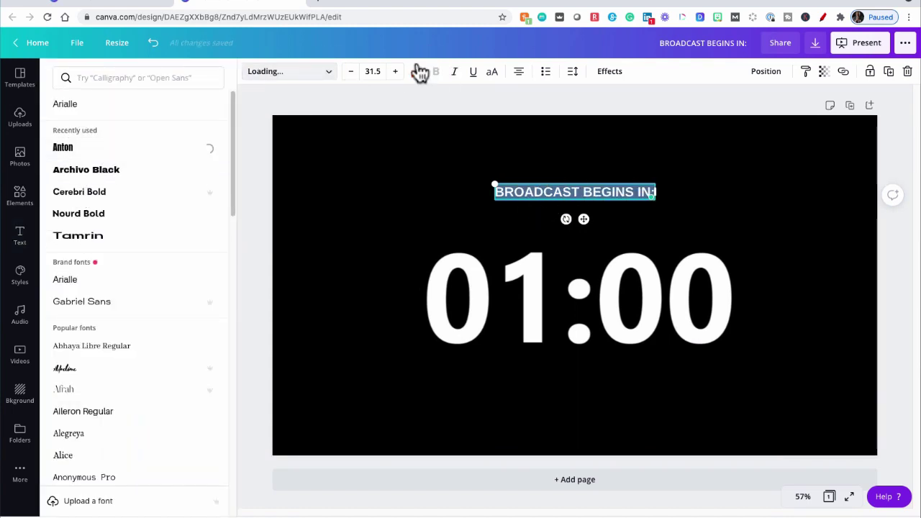
click(394, 72)
click(394, 71)
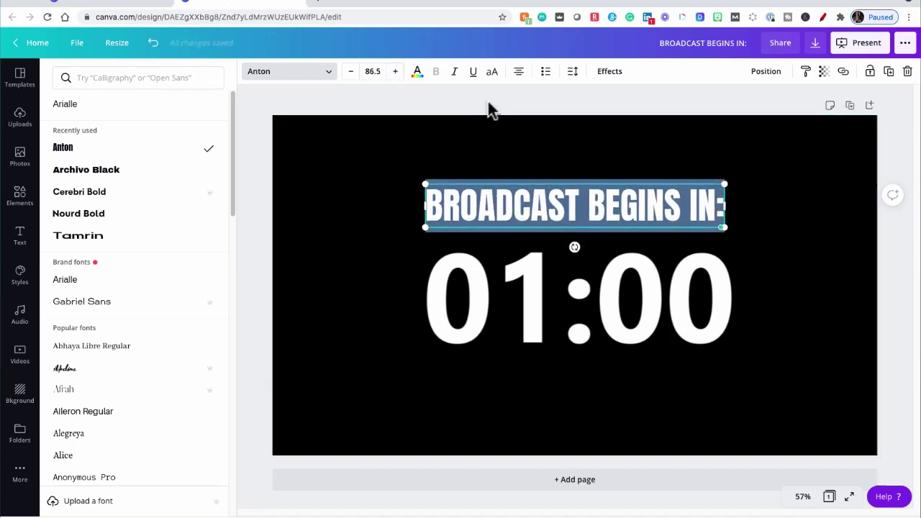
click(557, 208)
drag(558, 207, 556, 197)
click(624, 106)
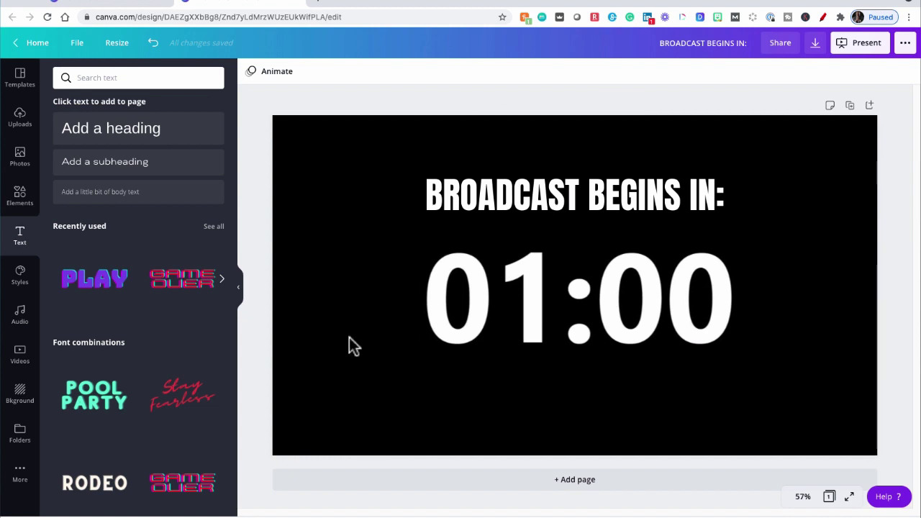
Add the white R logo from the Restream folder, shrink it and place it below the timer
click(18, 434)
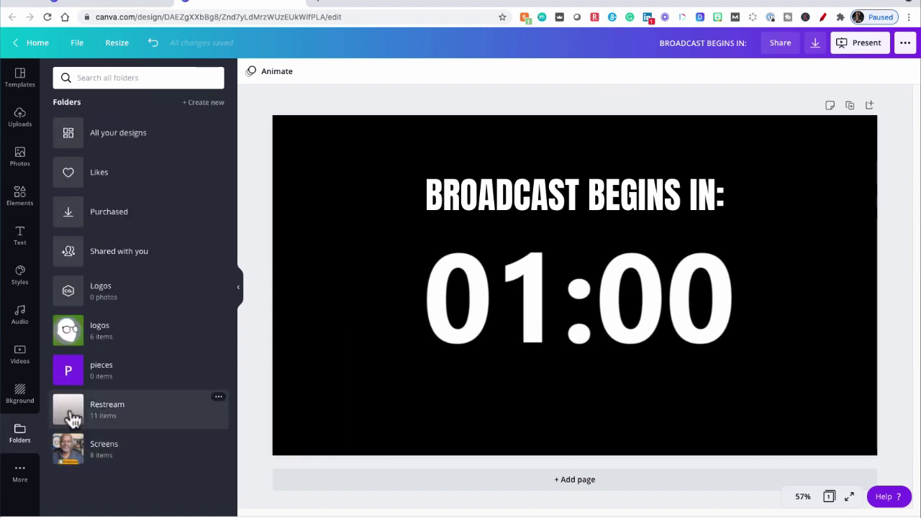
click(71, 413)
click(141, 352)
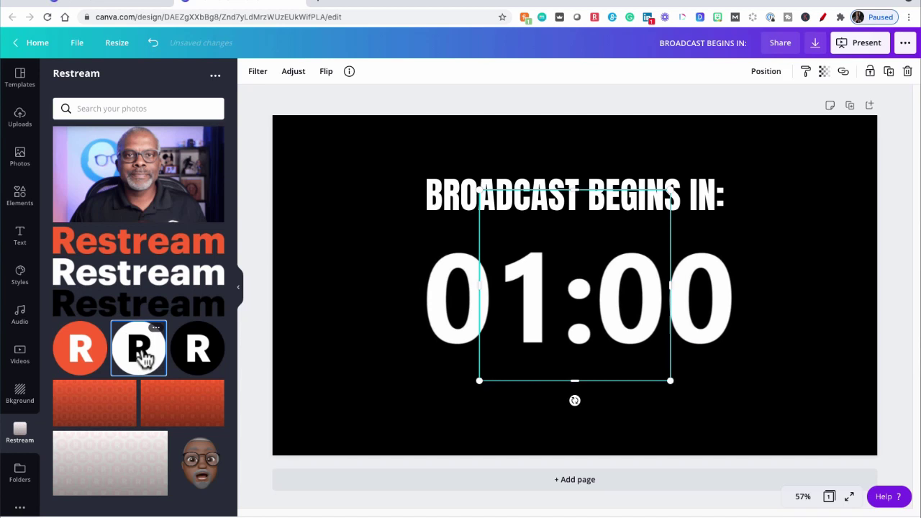
drag(670, 189, 589, 270)
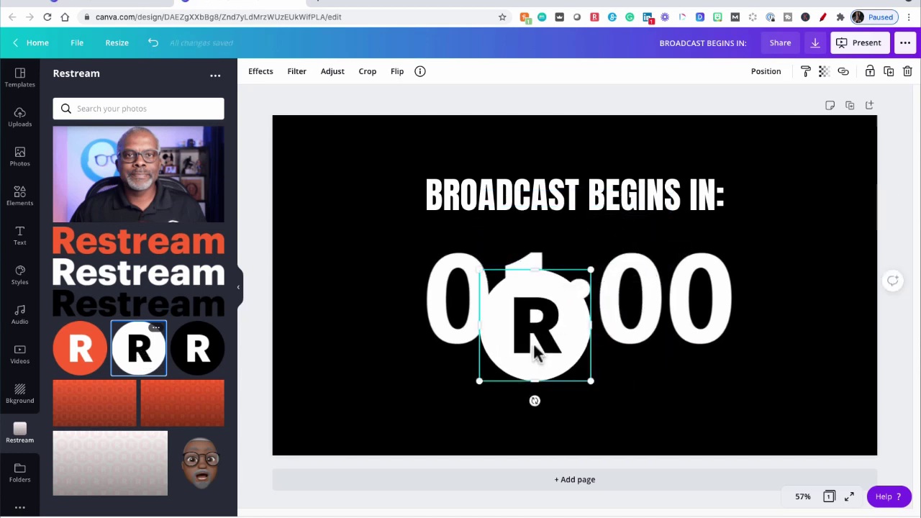
drag(535, 350, 564, 403)
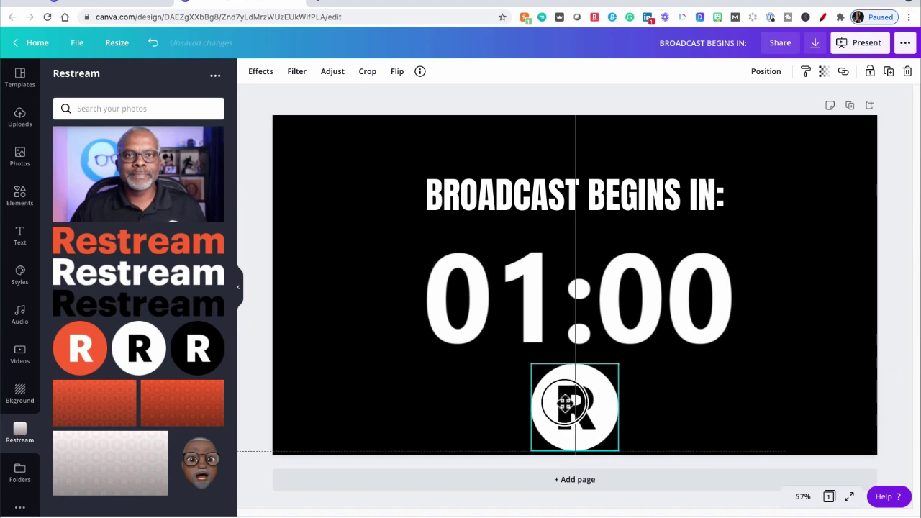
Move the BROADCAST BEGINS IN: heading and the 01:00 timer higher on the page
drag(586, 207, 594, 191)
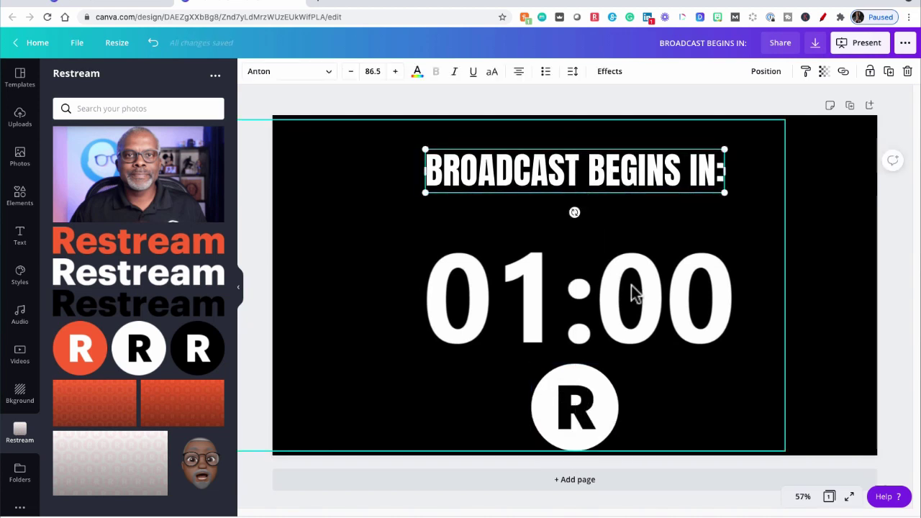
drag(630, 270, 629, 248)
click(581, 405)
click(907, 302)
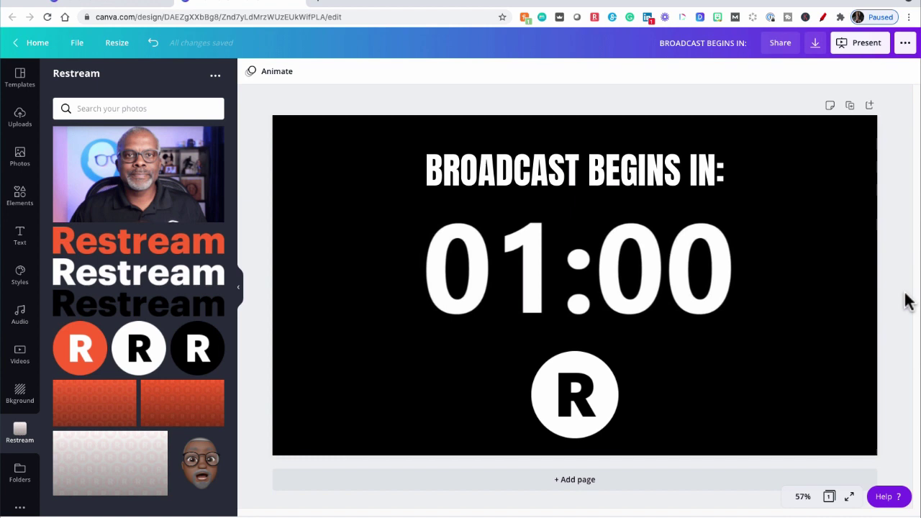
Add the bokeh stock video, check the timer's length, and place the clip over the title area
click(19, 354)
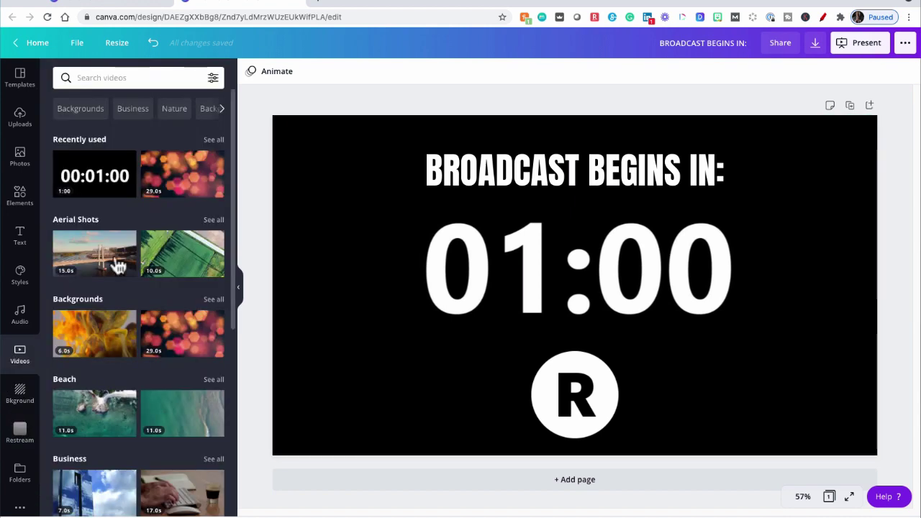
click(186, 182)
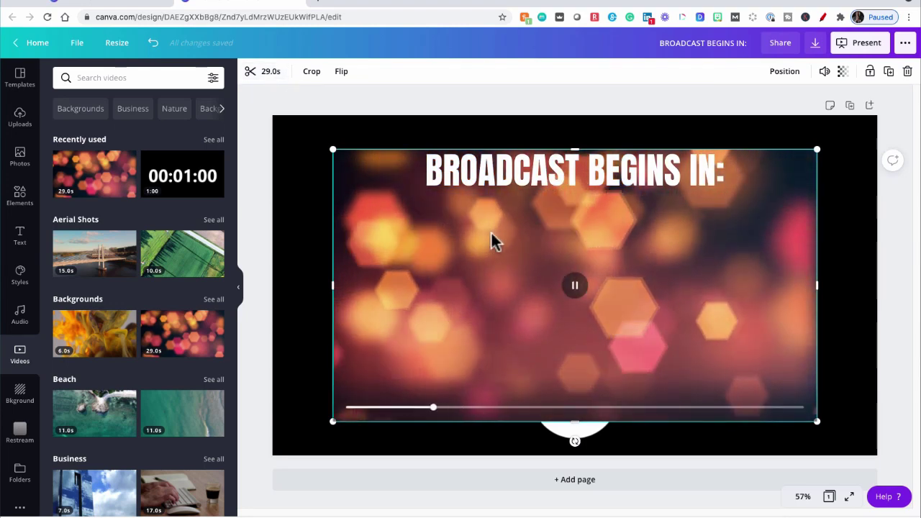
drag(491, 240, 382, 354)
click(608, 245)
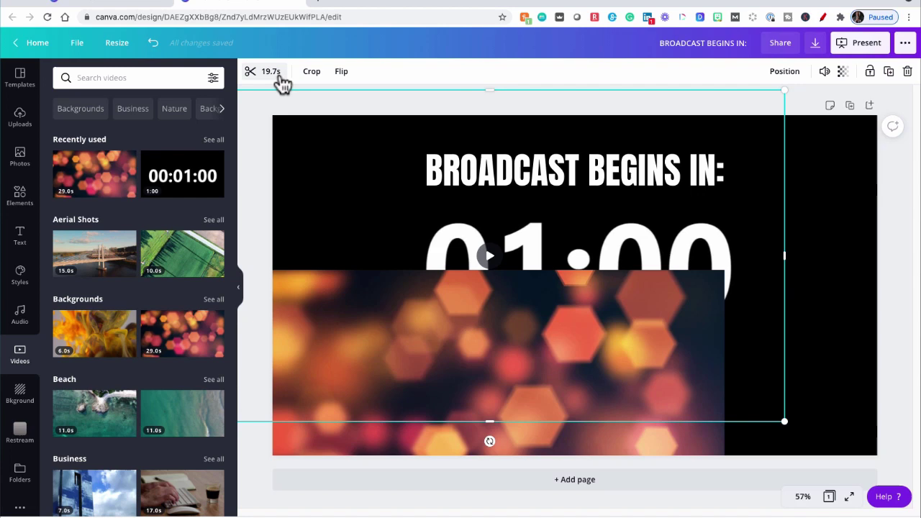
drag(381, 323, 463, 189)
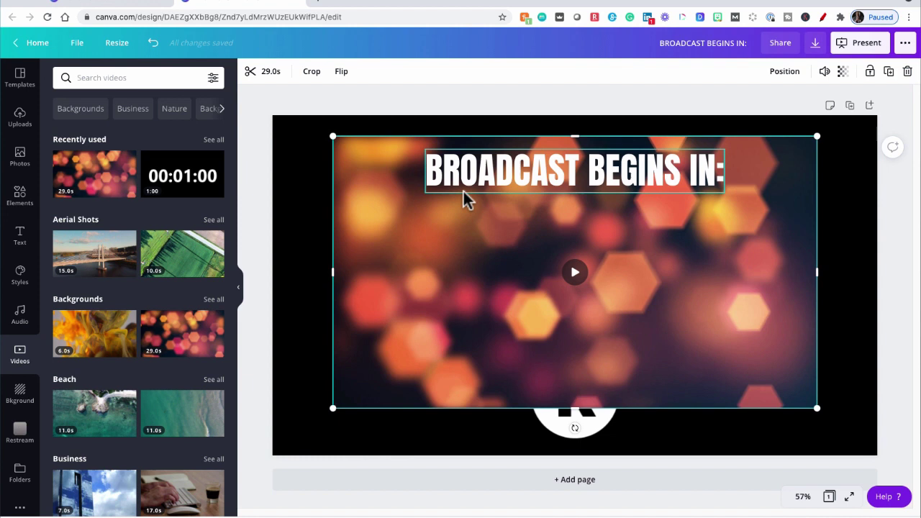
Trim the bokeh clip to 19.7 seconds and stretch it to cover the whole page
click(249, 73)
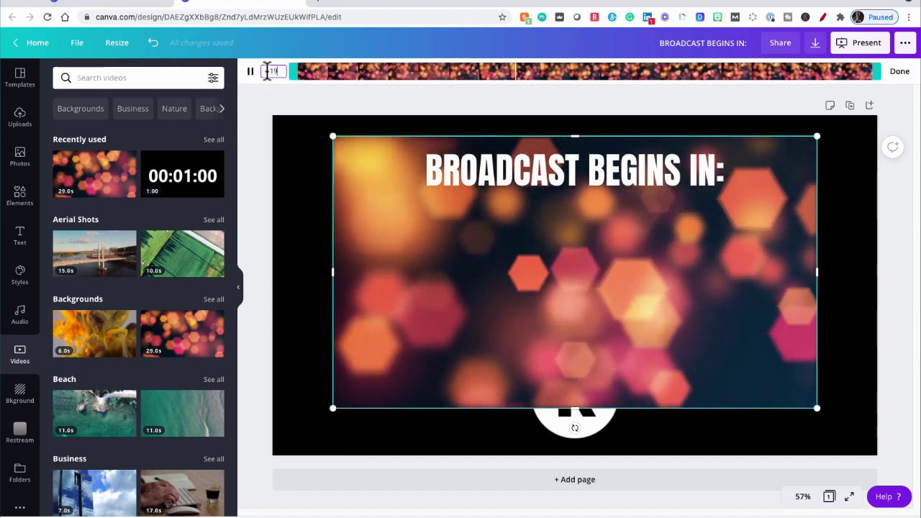
click(899, 73)
drag(361, 222, 326, 203)
drag(759, 394, 849, 496)
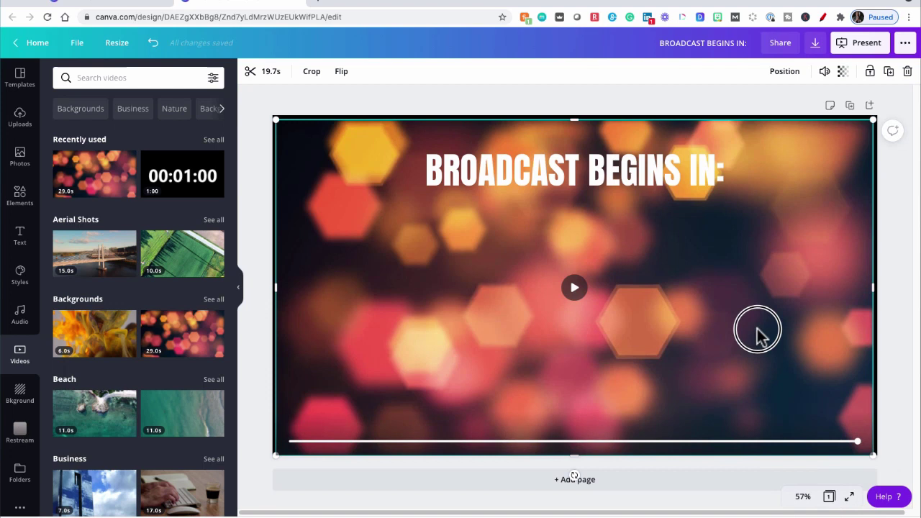
drag(756, 328, 757, 328)
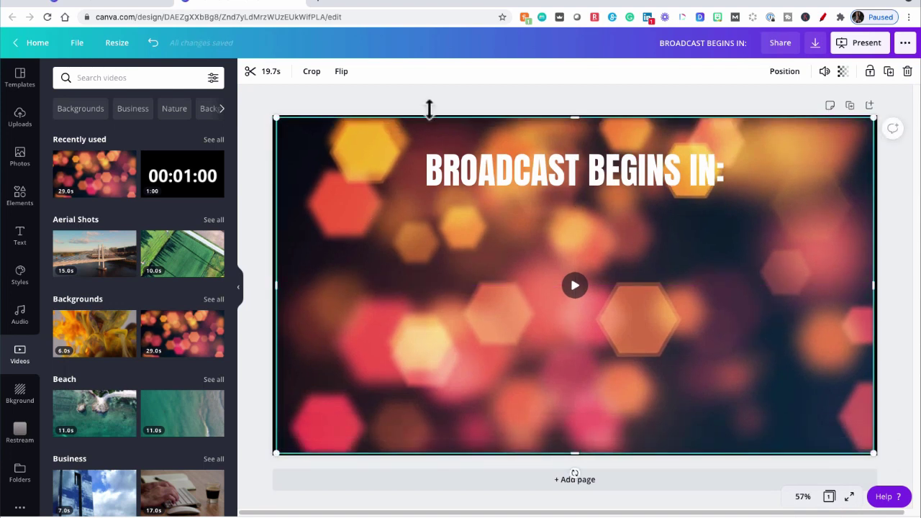
Set the bokeh video's transparency to 44
click(844, 76)
drag(802, 106, 769, 119)
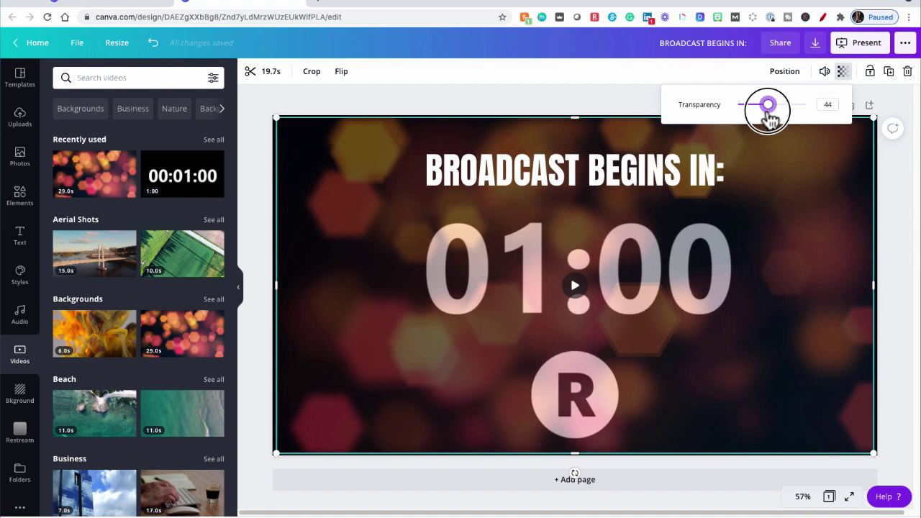
click(511, 96)
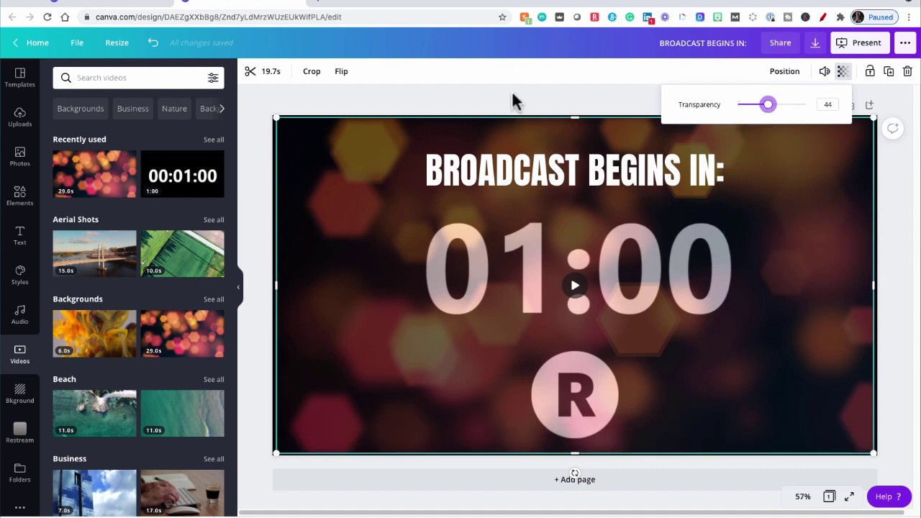
click(528, 103)
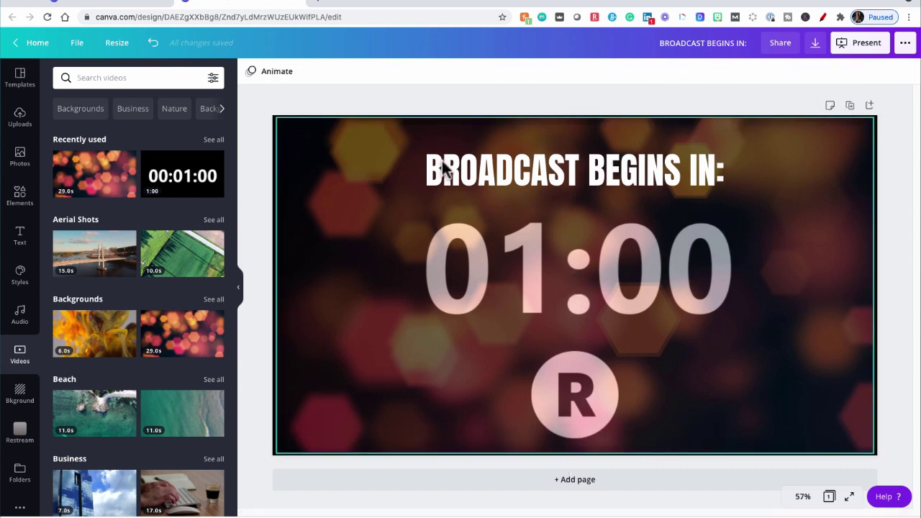
Send the BROADCAST BEGINS IN: heading one layer backward, behind the video
click(533, 181)
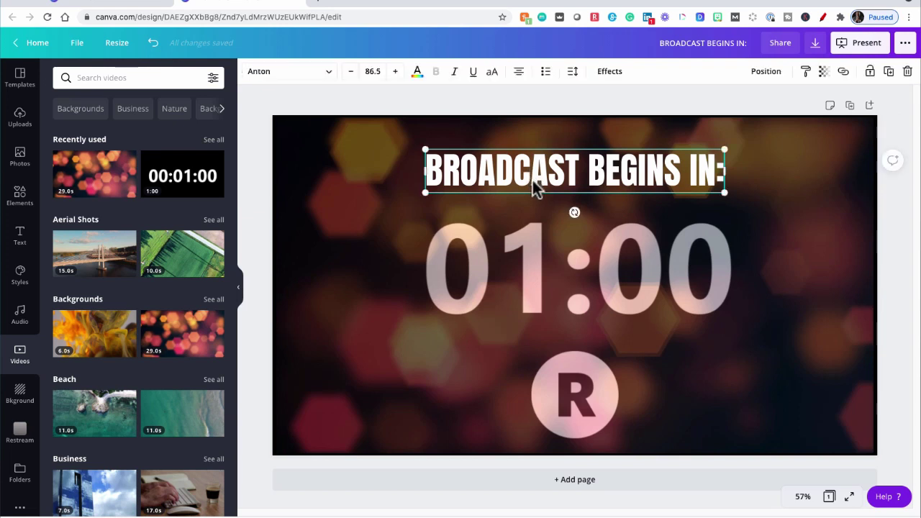
click(764, 75)
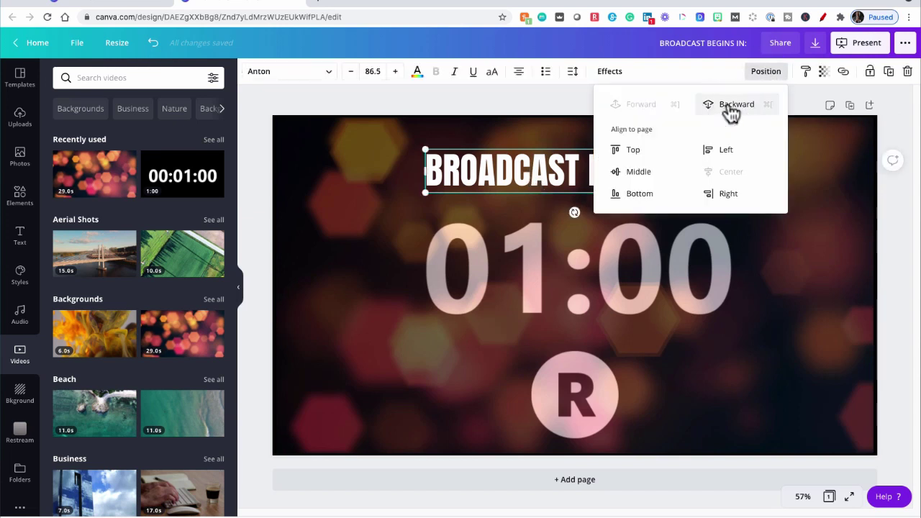
click(729, 108)
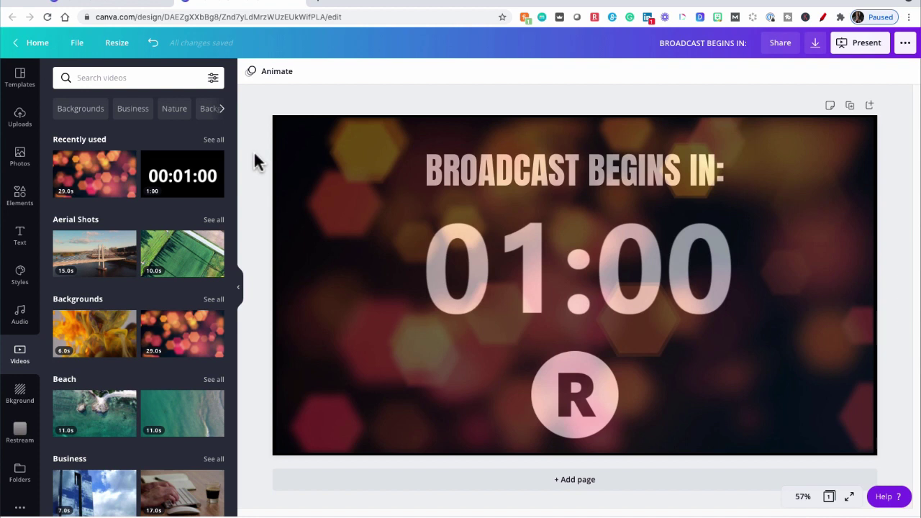
Add the 2:23 Pine music track and shift its used section to start around 34.4s
click(20, 314)
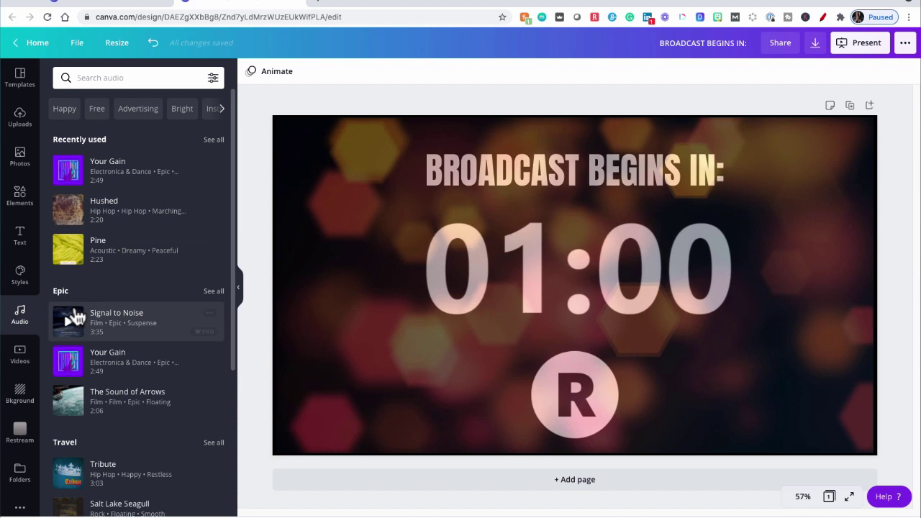
scroll(65, 230, down, 1)
click(65, 212)
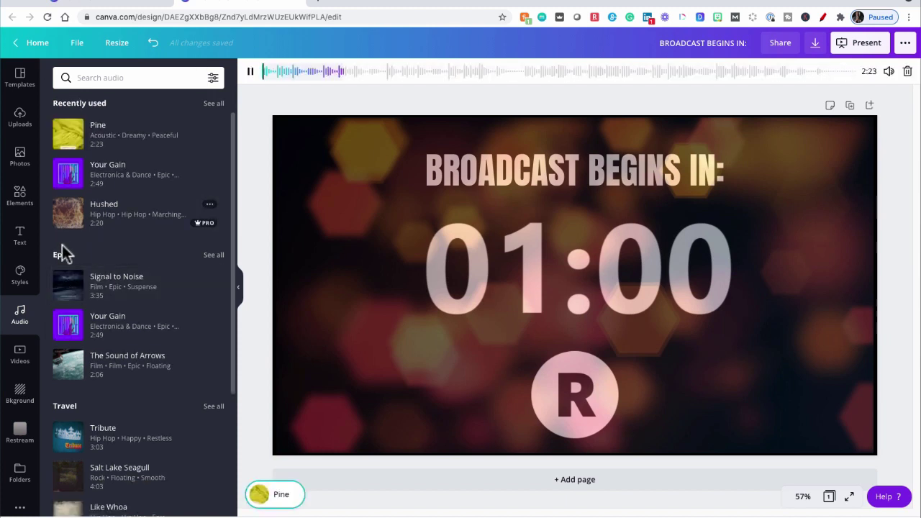
click(258, 494)
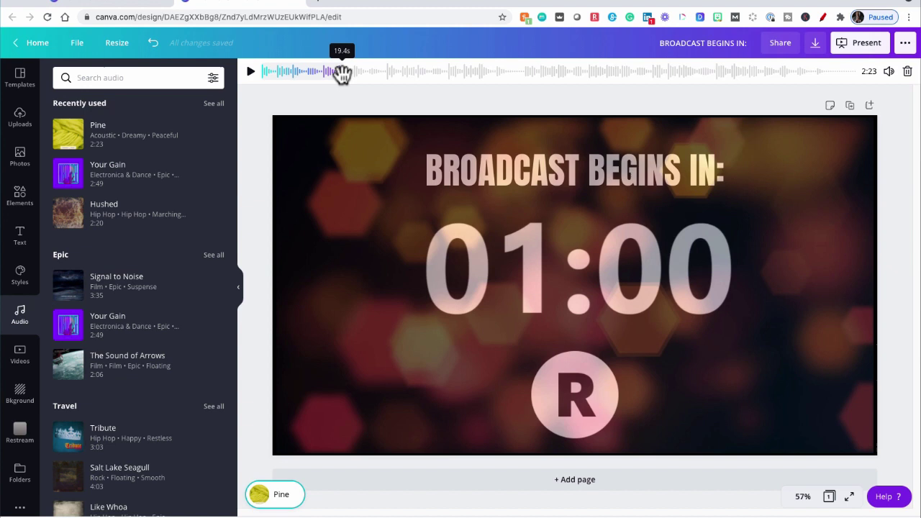
drag(310, 72, 585, 64)
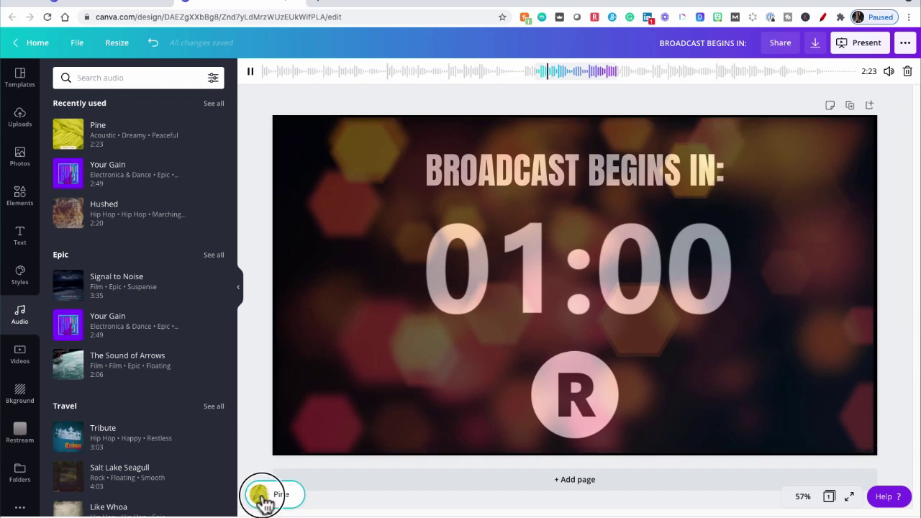
click(411, 139)
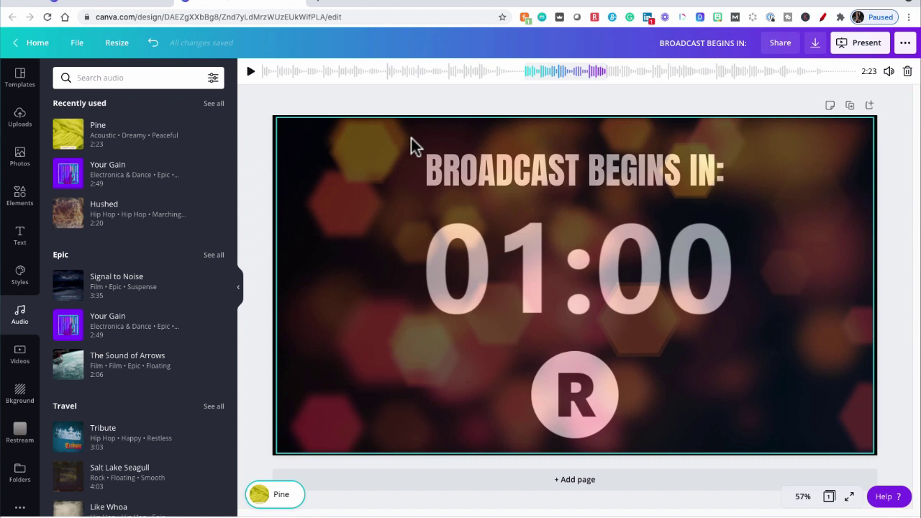
Download the countdown design as an MP4 Video file
click(815, 44)
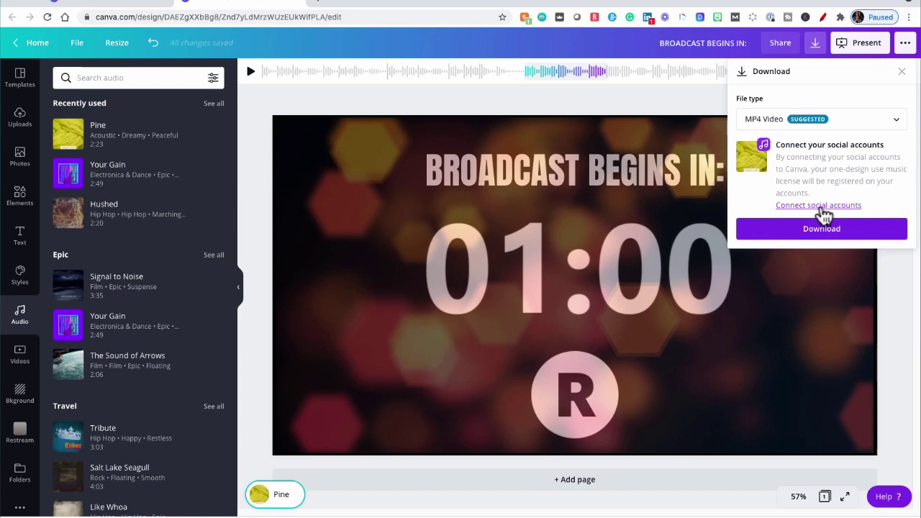
click(815, 231)
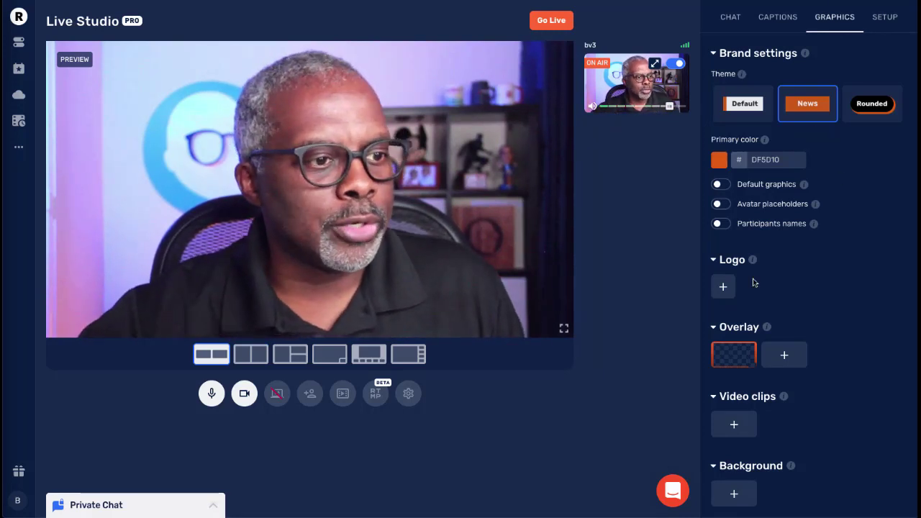
Add COUNTDOWN01.mp4 to Restream's Graphics video clips and show it over the preview
click(734, 426)
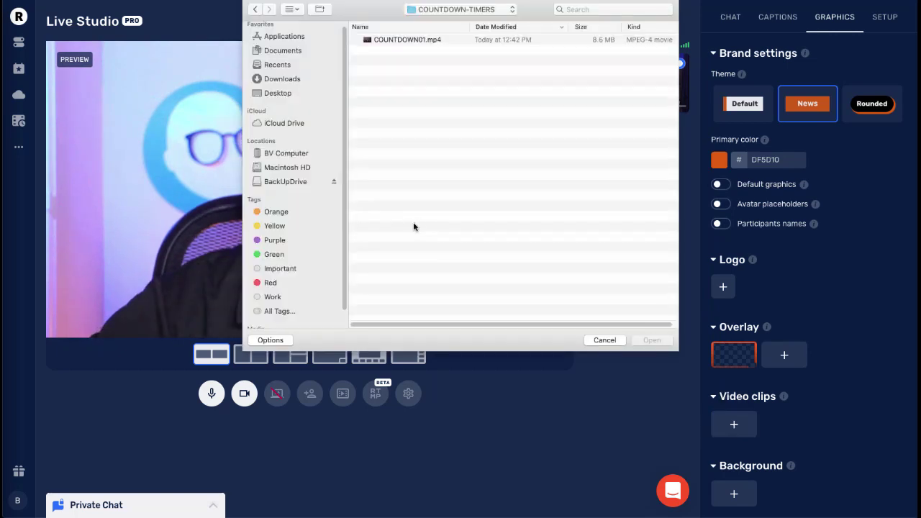
double_click(368, 41)
mouse_move(734, 474)
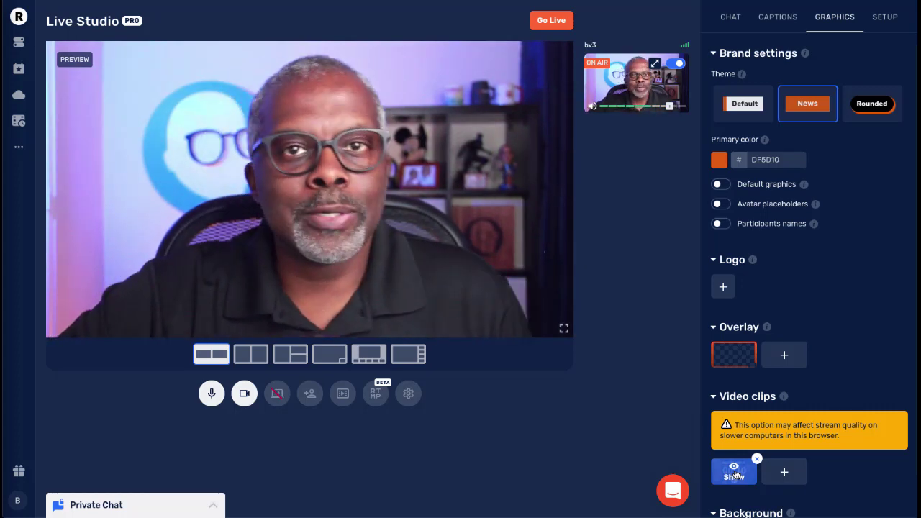
click(734, 471)
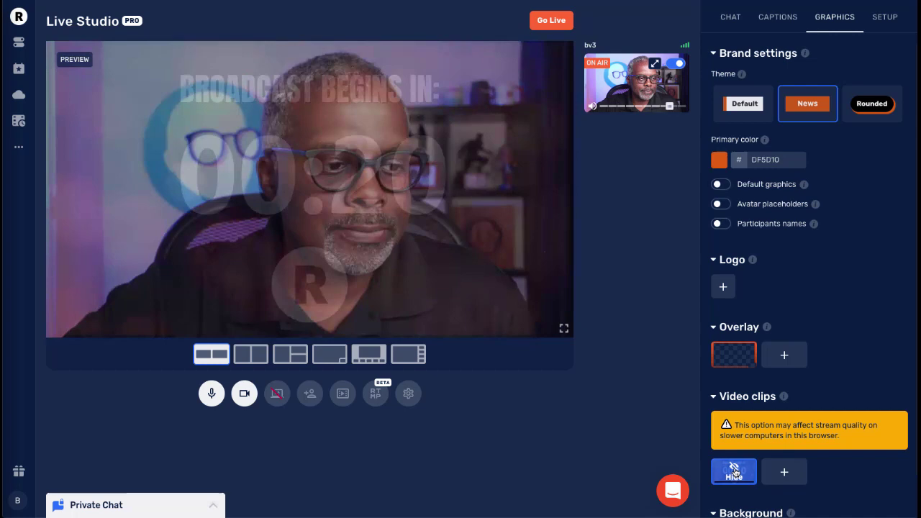